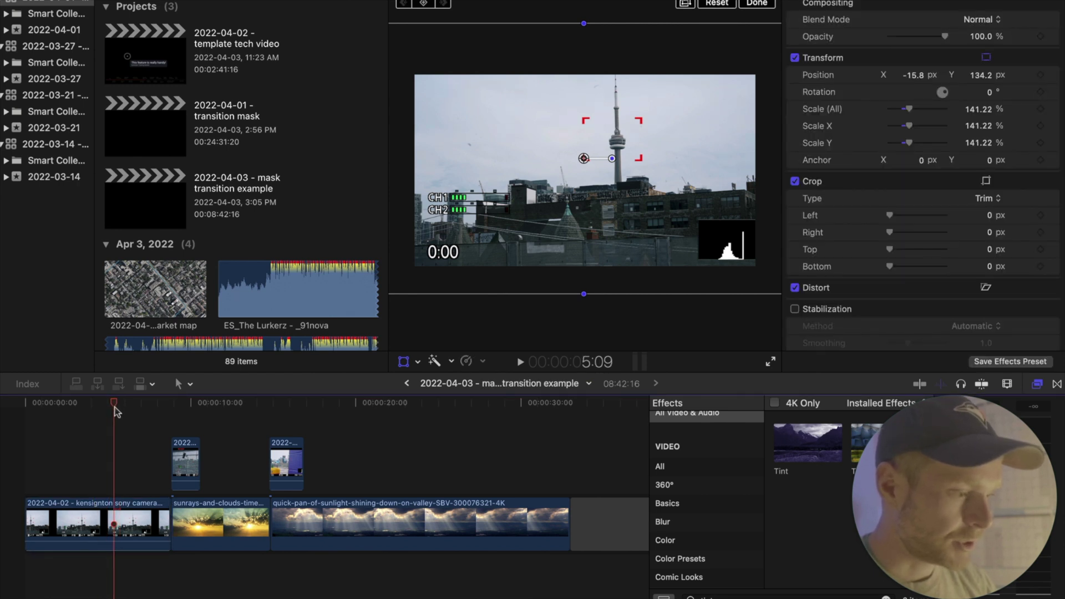
Step: Select the connected Kensington skyline clip over the sunset clip and hide the Effects browser
mouse_move(164, 408)
mouse_down()
mouse_move(282, 410)
mouse_move(181, 408)
mouse_up()
click(180, 474)
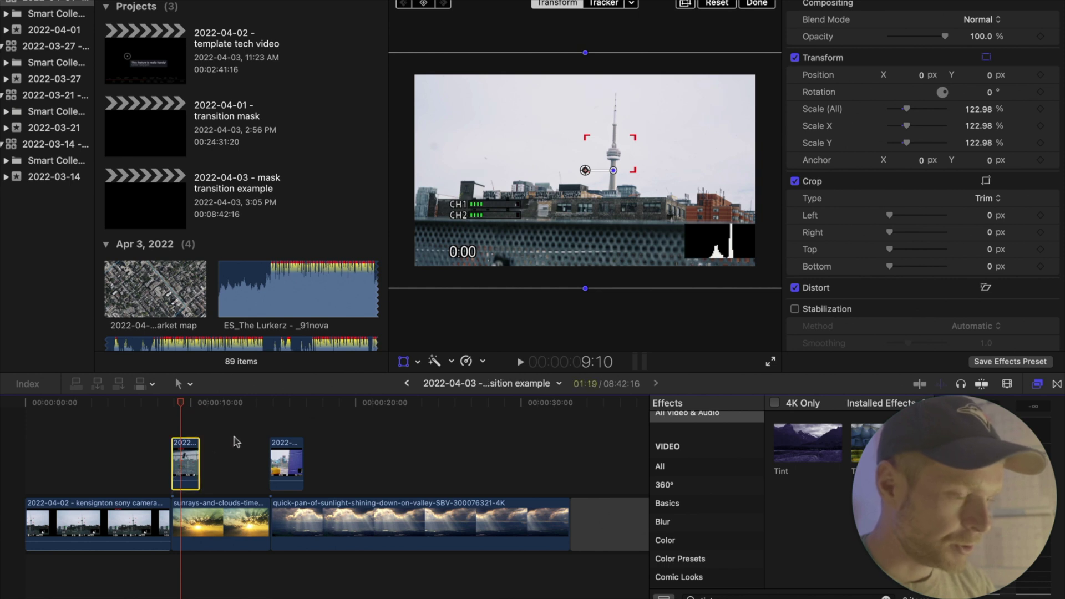
mouse_move(185, 402)
mouse_down()
mouse_move(300, 407)
mouse_move(176, 407)
mouse_up()
click(1035, 384)
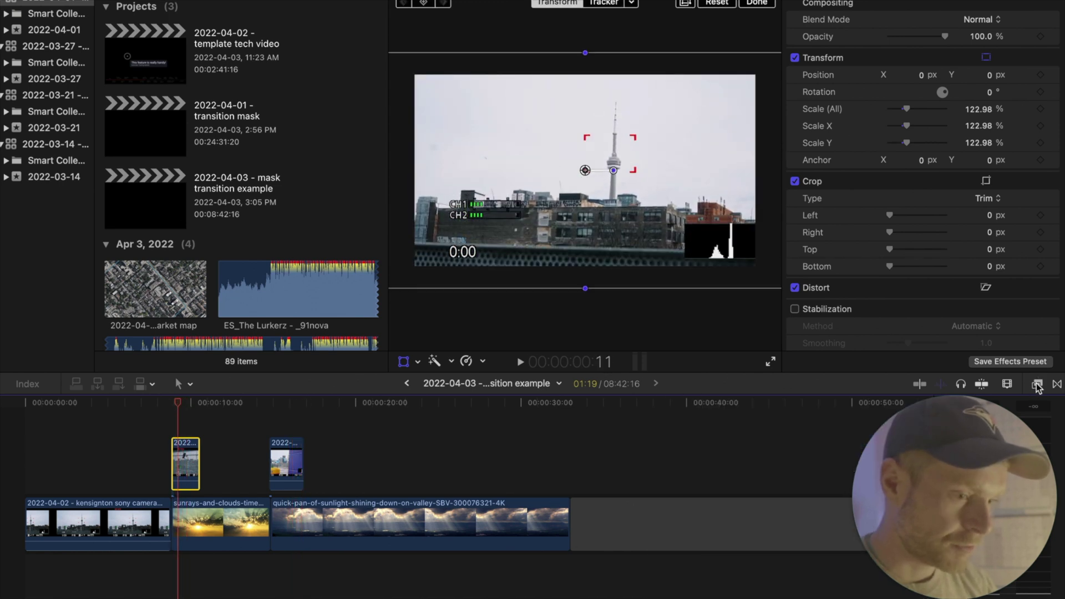
Step: Search effects for 'mask', drop Draw Mask onto the connected Kensington clip, and activate its mask tool
click(1038, 385)
double_click(703, 597)
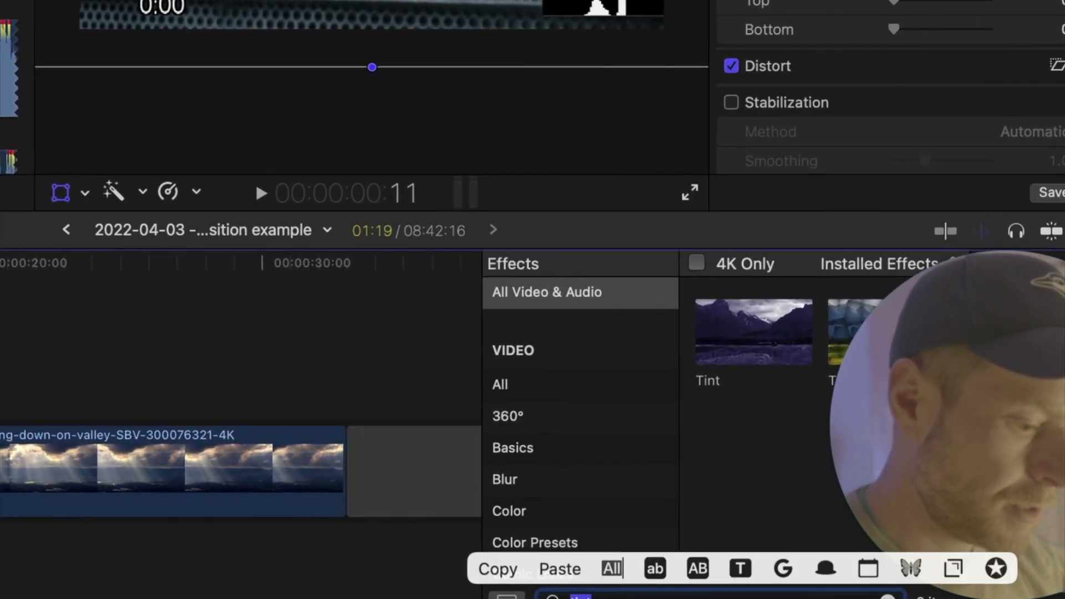
text(mask)
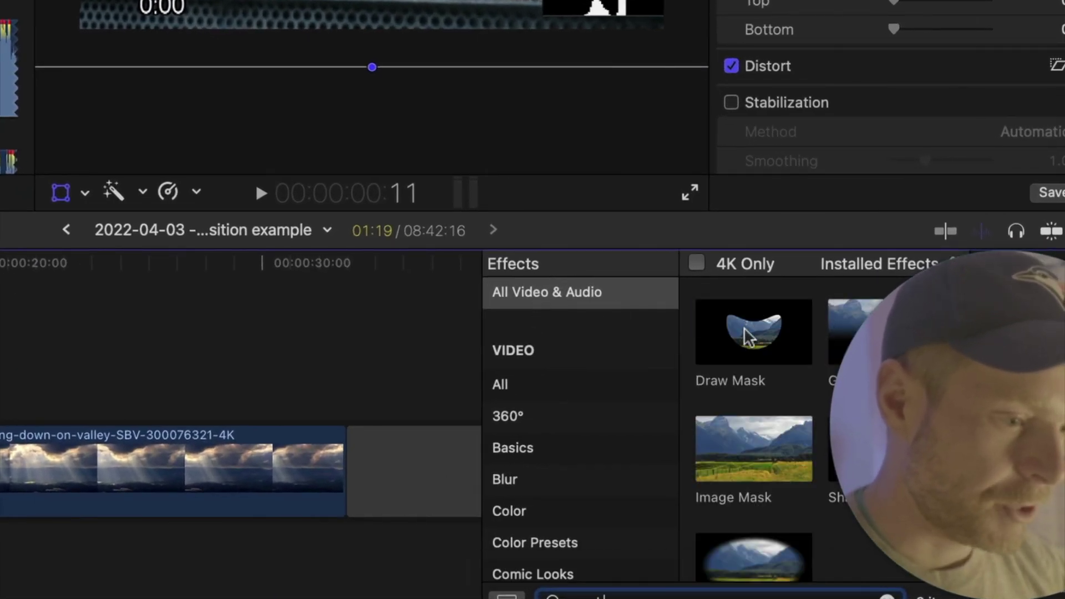
drag(741, 337, 0, 369)
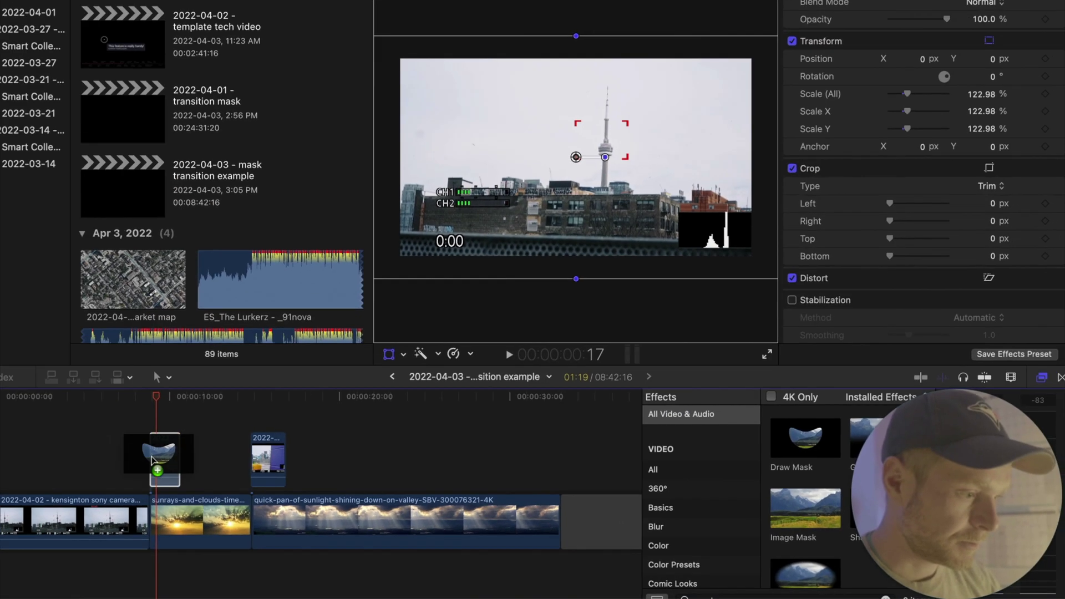
drag(154, 460, 157, 463)
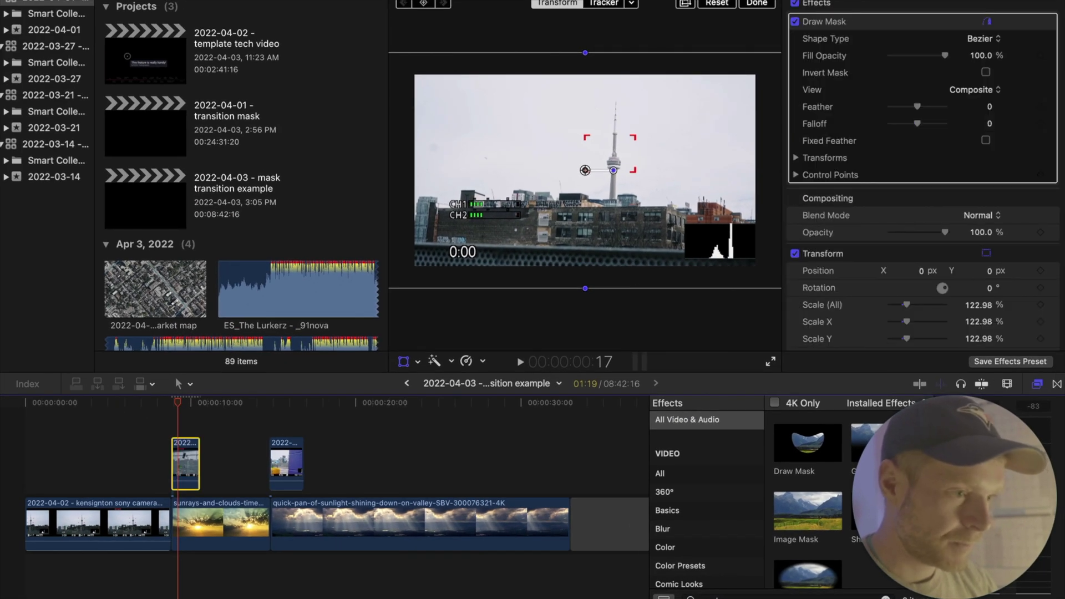
click(757, 5)
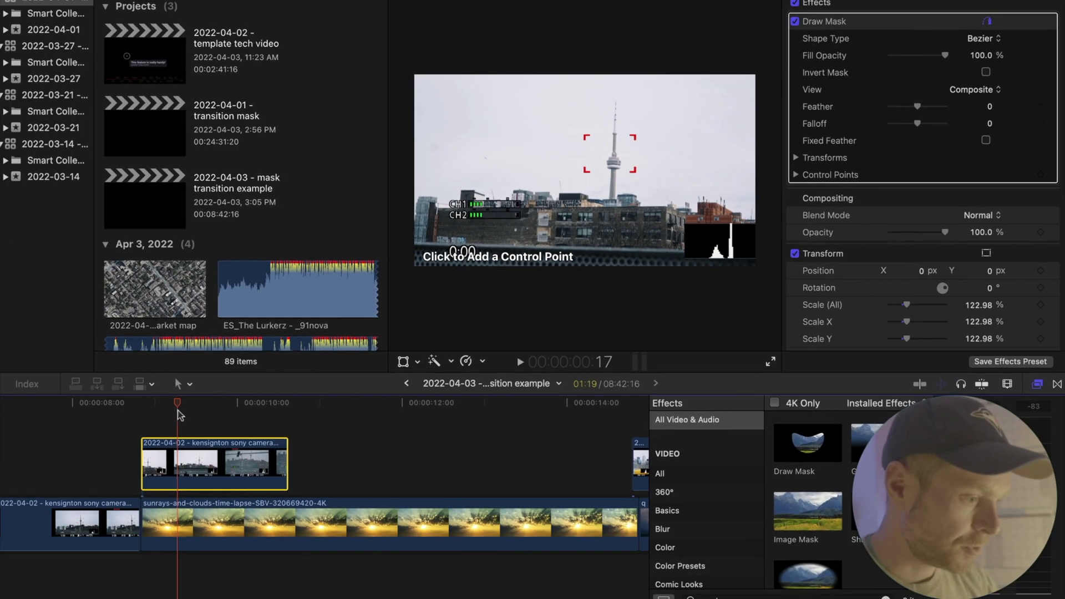
click(171, 406)
Step: At 9:03, draw a closed four-point mask below the skyline frame and enable Invert Mask
drag(172, 408, 168, 409)
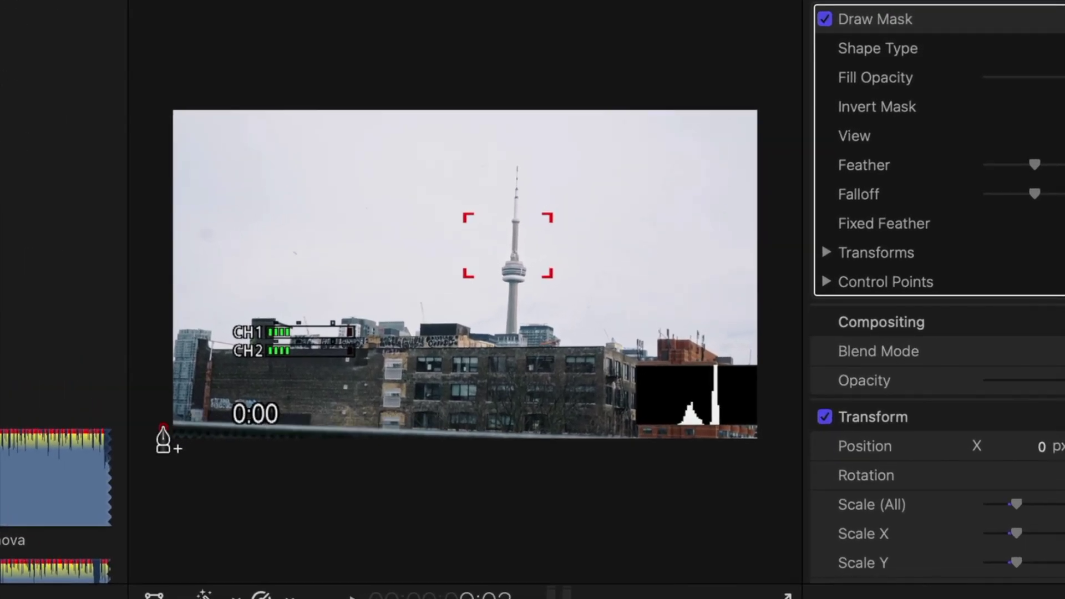
click(776, 449)
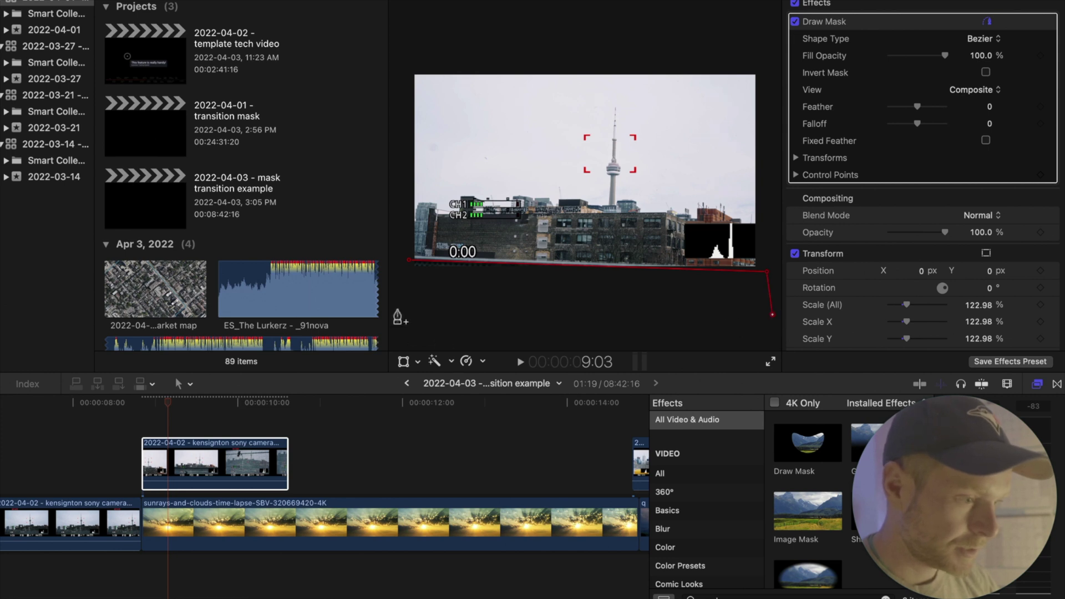
click(407, 262)
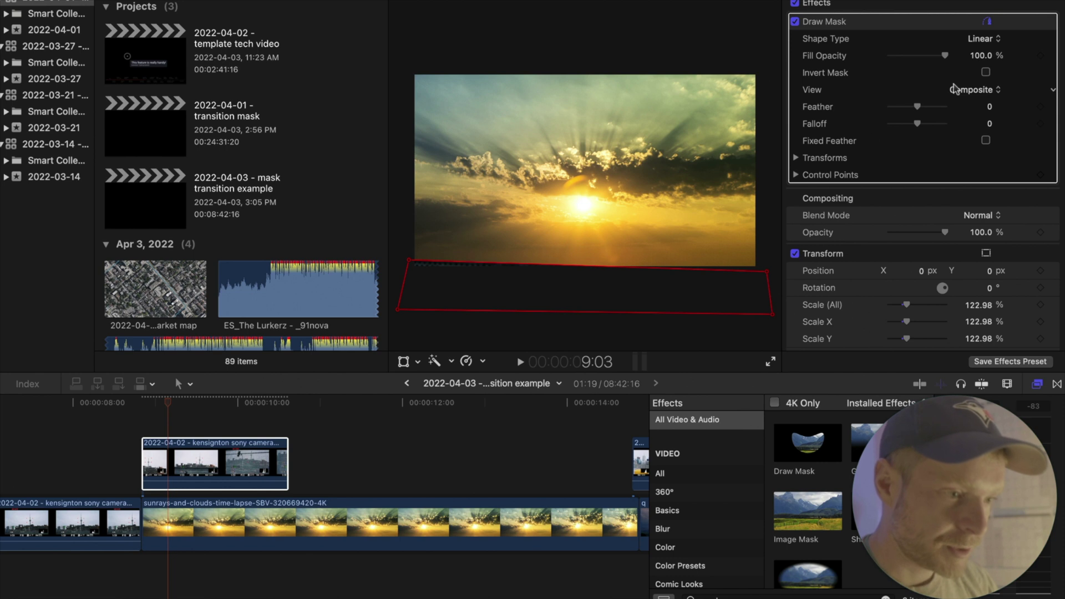
click(986, 73)
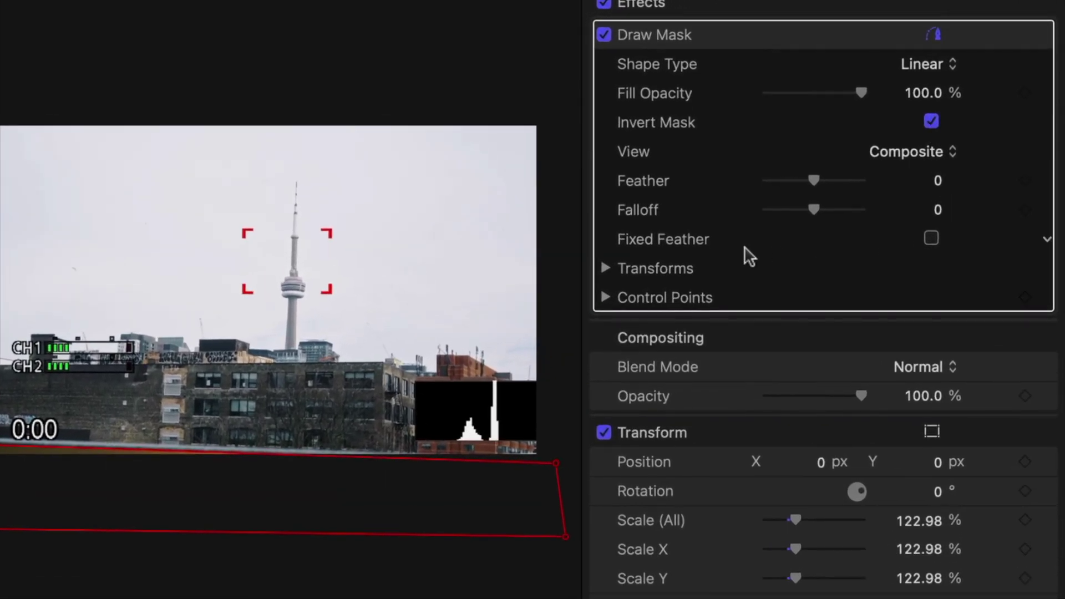
Step: Add 9:03 keyframes for the Draw Mask's Control Points, Position and Scale
click(607, 298)
click(606, 269)
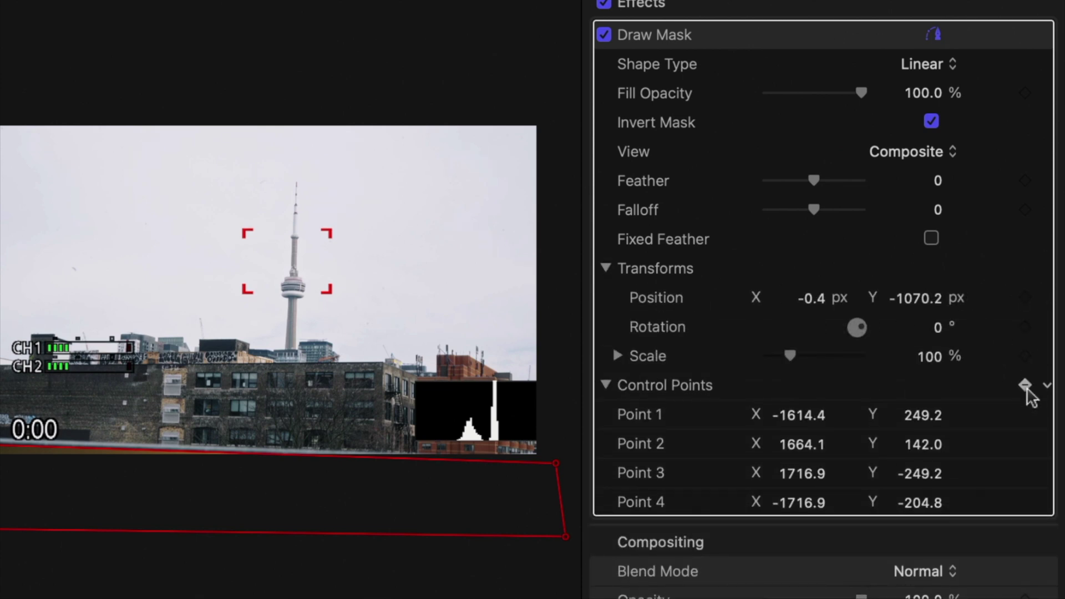
click(1023, 383)
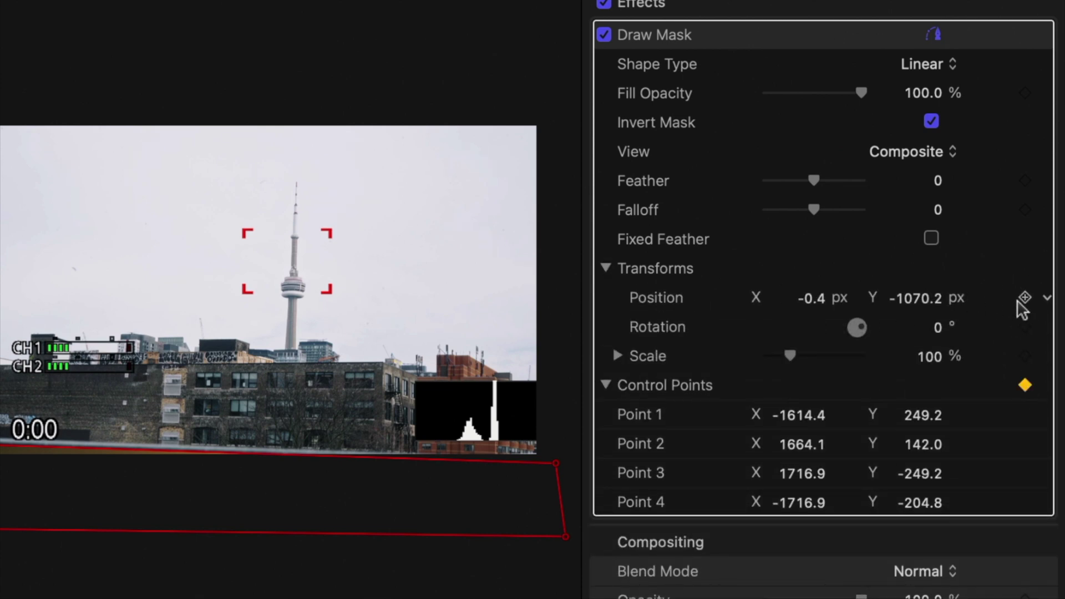
click(1025, 356)
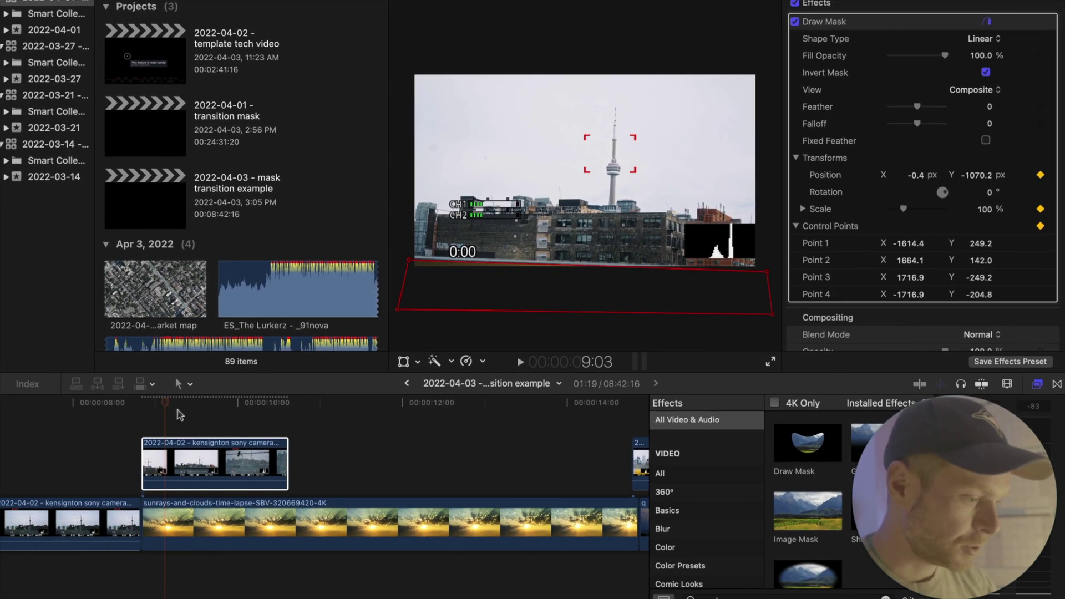
click(166, 409)
Step: Zoom the timeline in and raise the mask a little on each successive frame
key(super+equal)
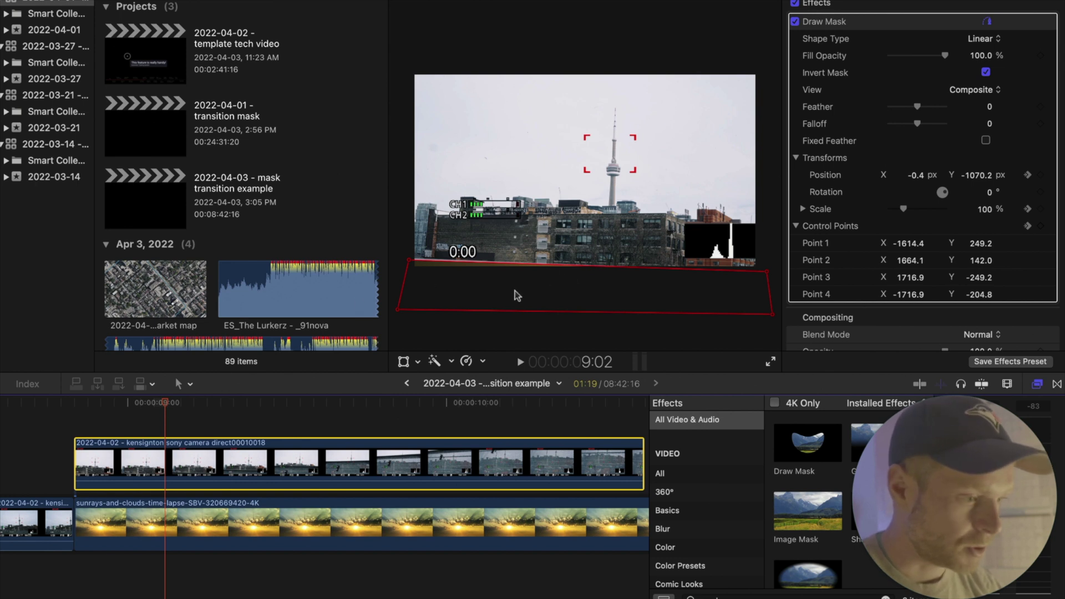
key(Right)
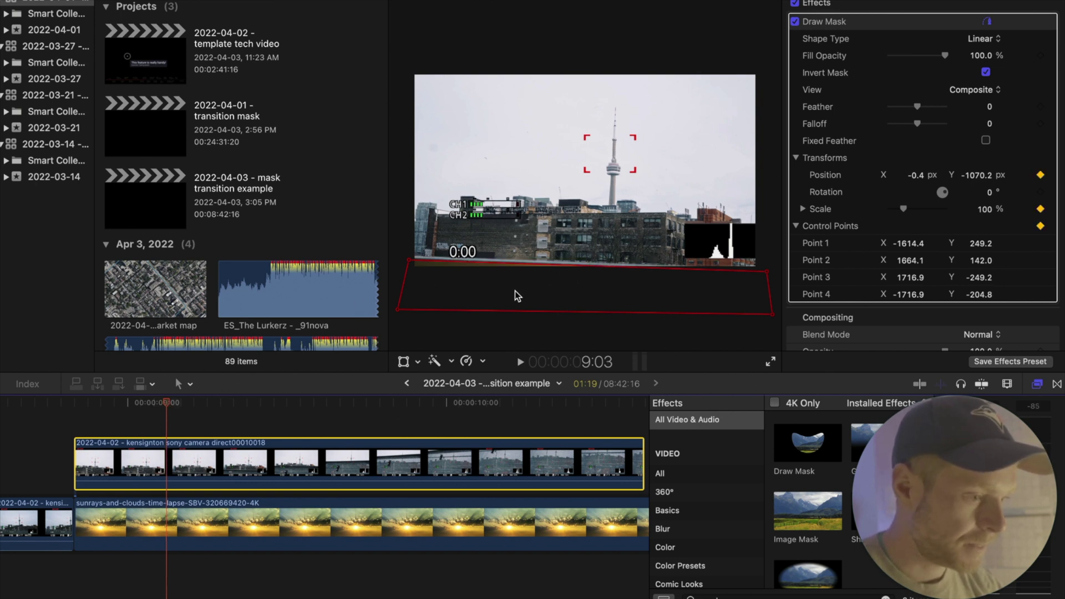
key(Right)
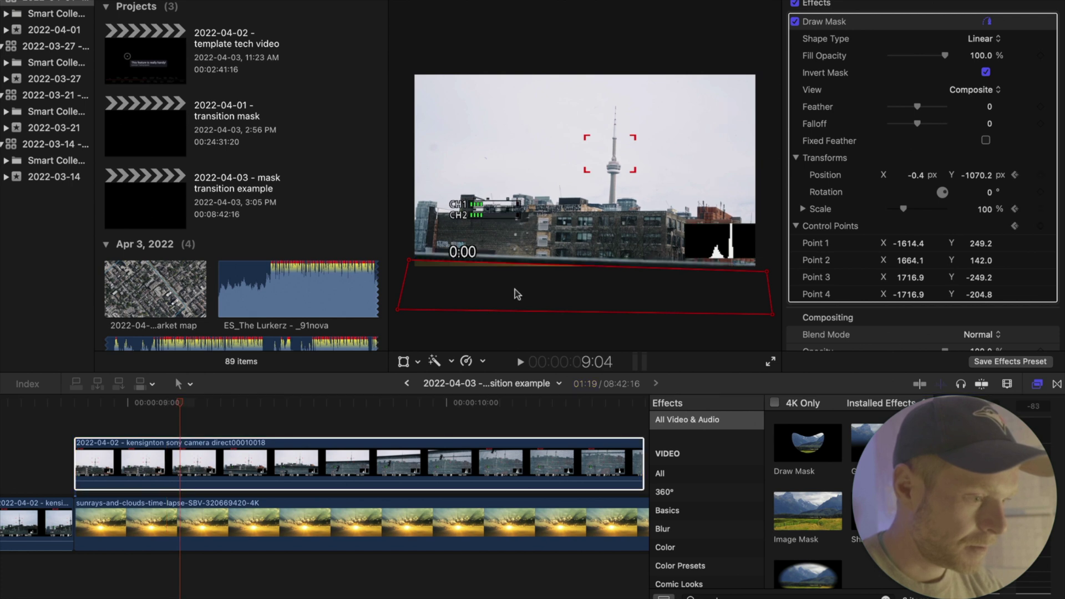
drag(517, 293, 518, 277)
key(Right)
key(Right)
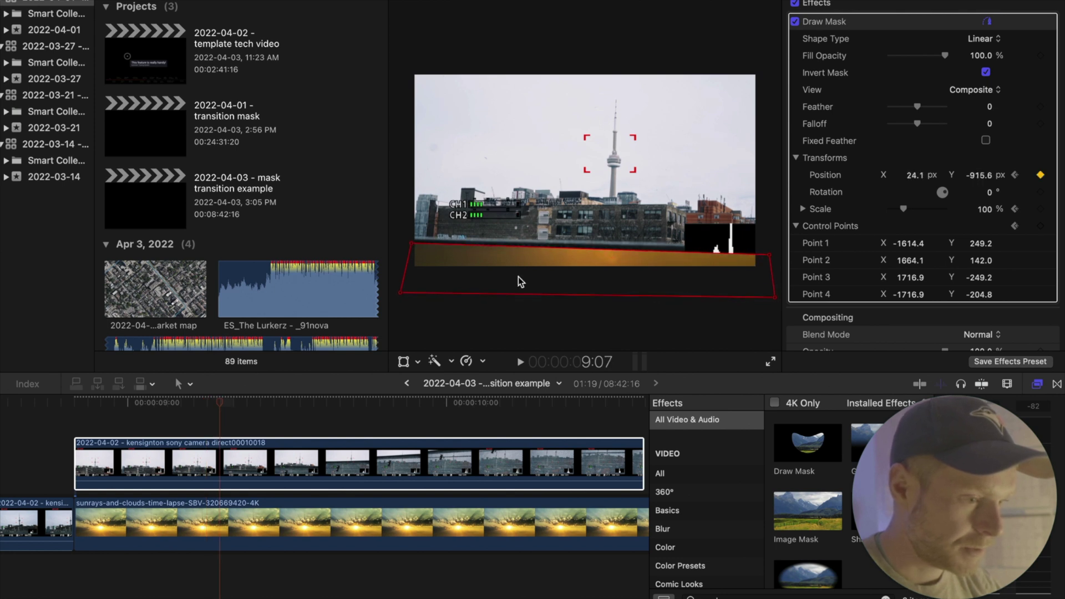
drag(765, 254, 767, 253)
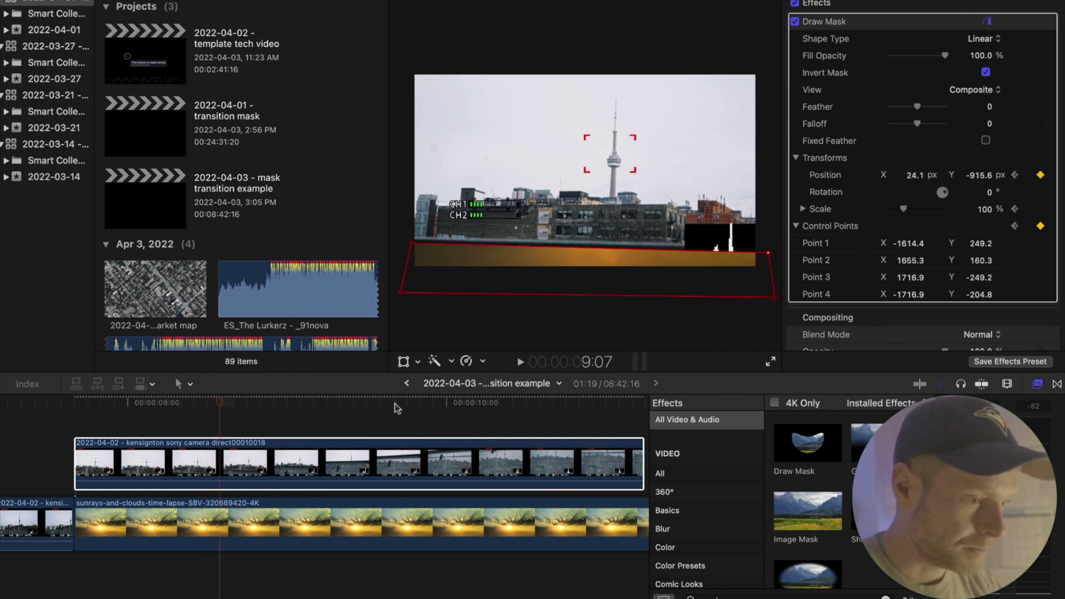
key(Right)
drag(507, 285, 505, 280)
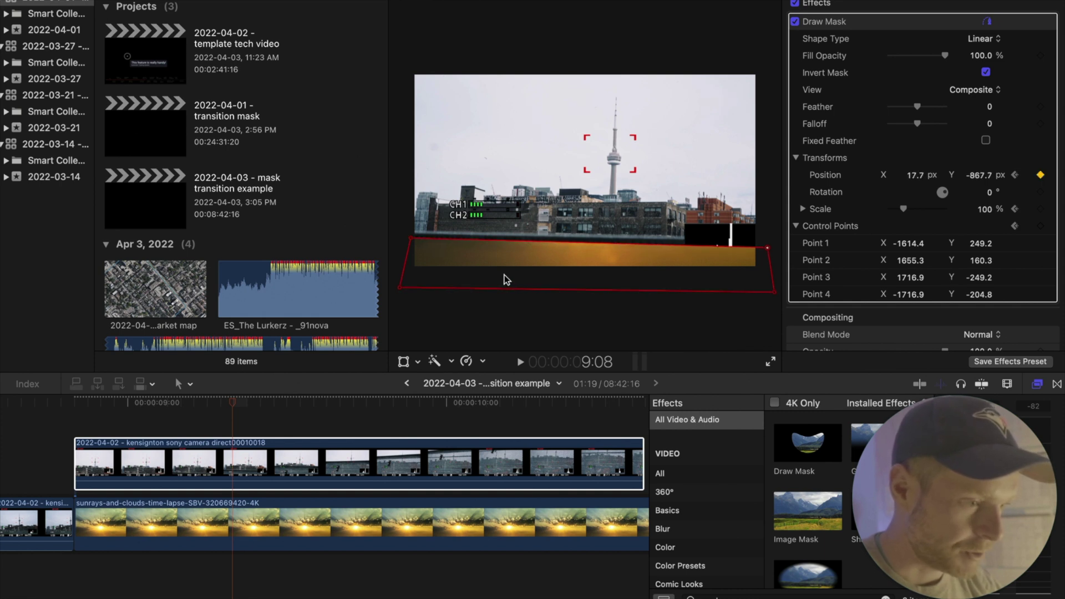
key(Right)
drag(504, 276, 501, 265)
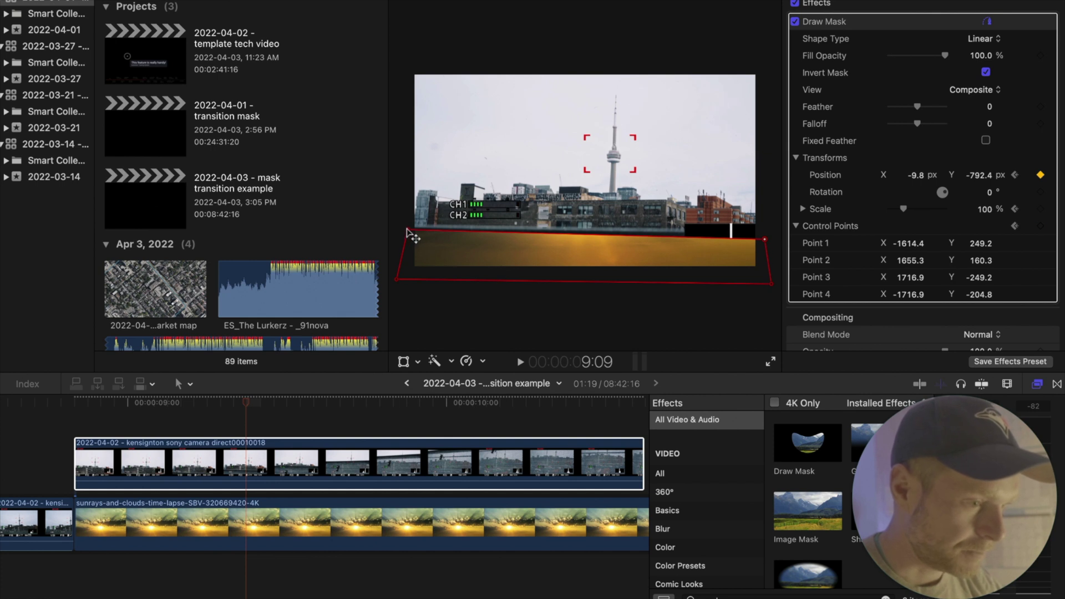
Step: Keep lifting the mask frame by frame, then pull its bottom edge far below the frame
drag(766, 243, 770, 236)
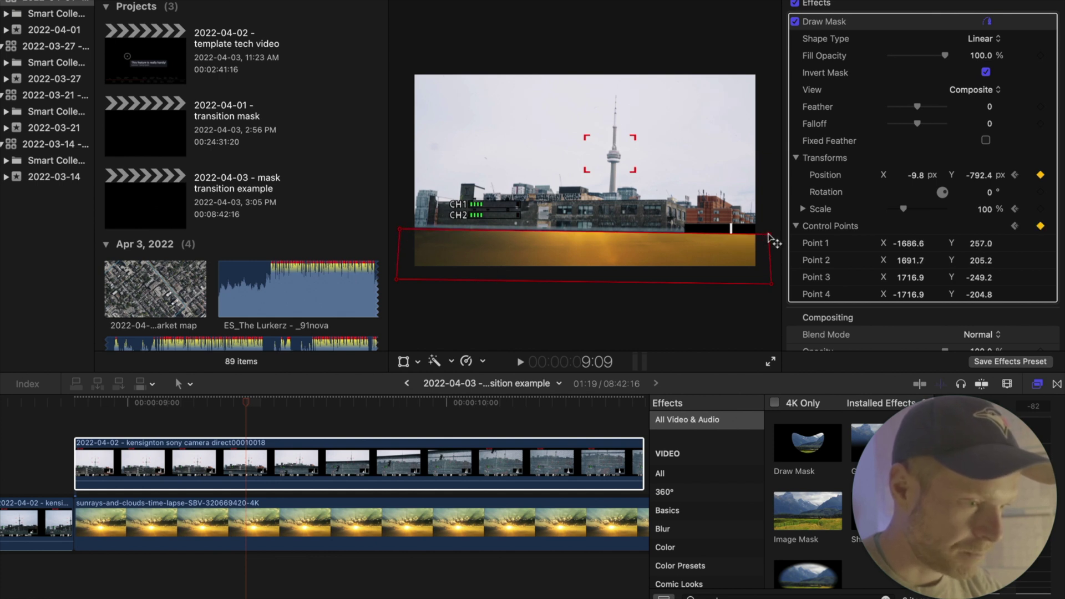
click(245, 400)
key(Right)
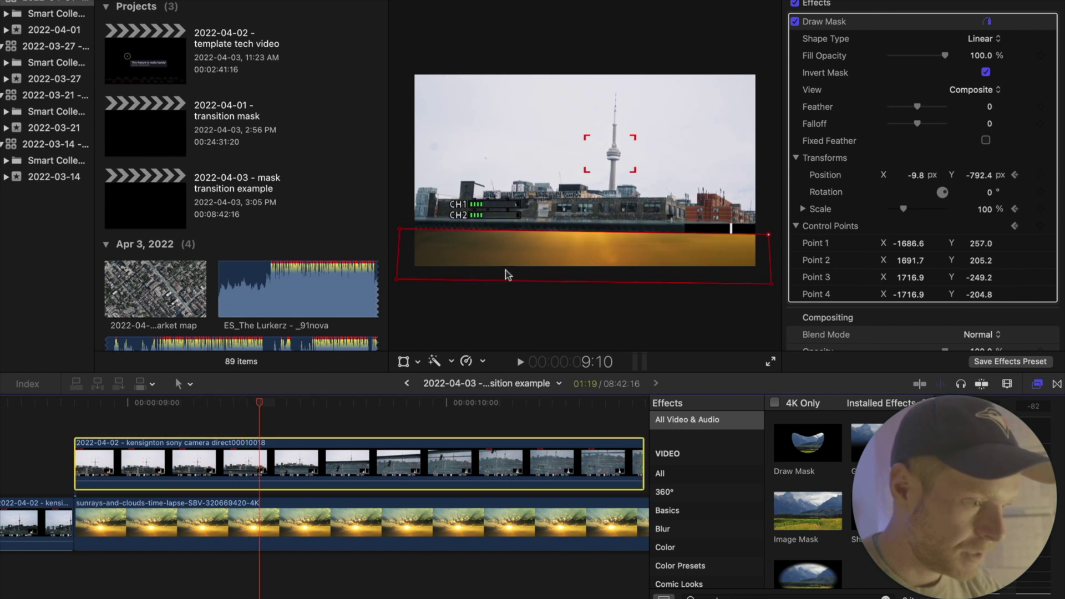
drag(505, 269, 504, 258)
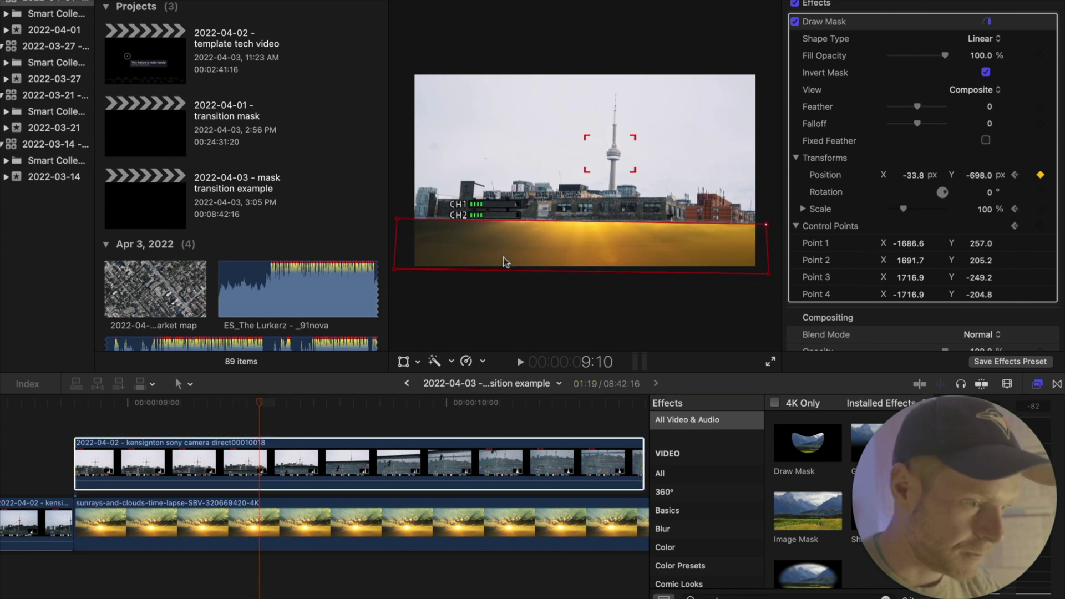
click(258, 400)
key(Right)
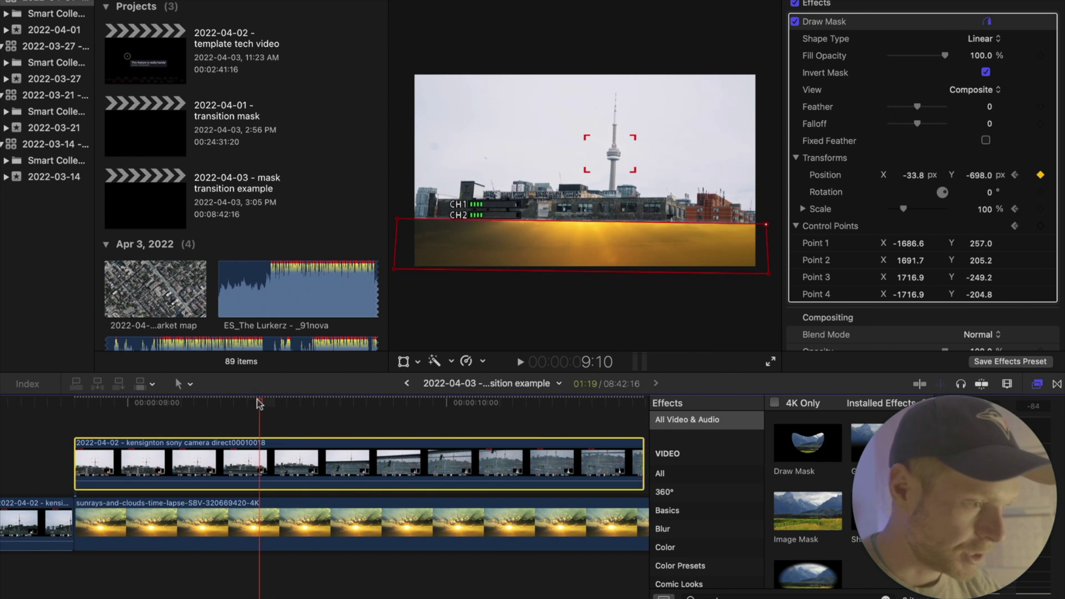
key(Right)
drag(516, 276, 627, 293)
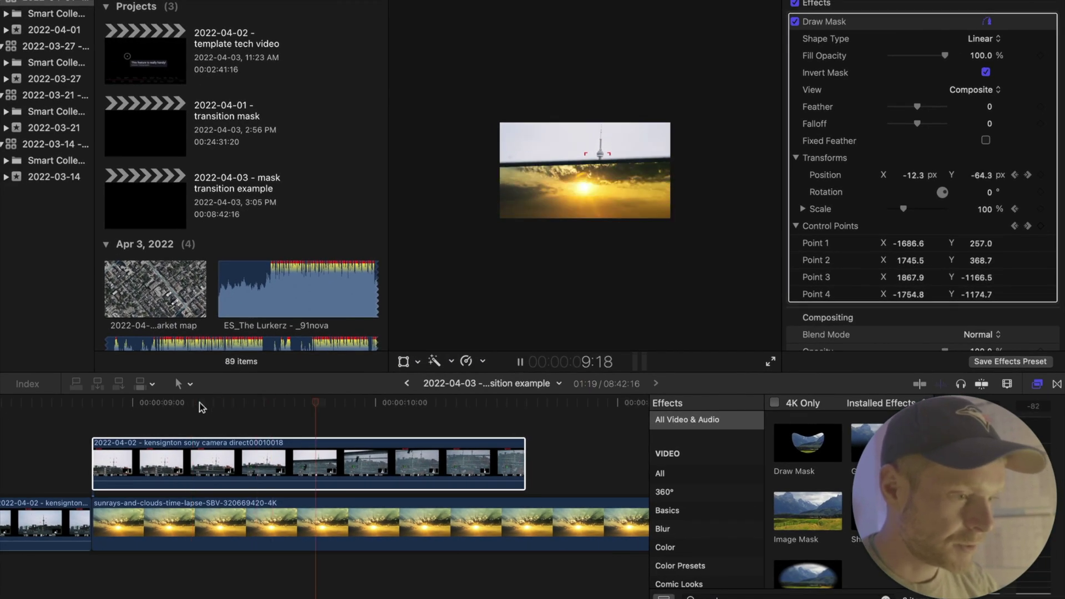
Step: Trim the connected skyline clip's start edge, then return the playhead to 9:04
drag(331, 398, 223, 410)
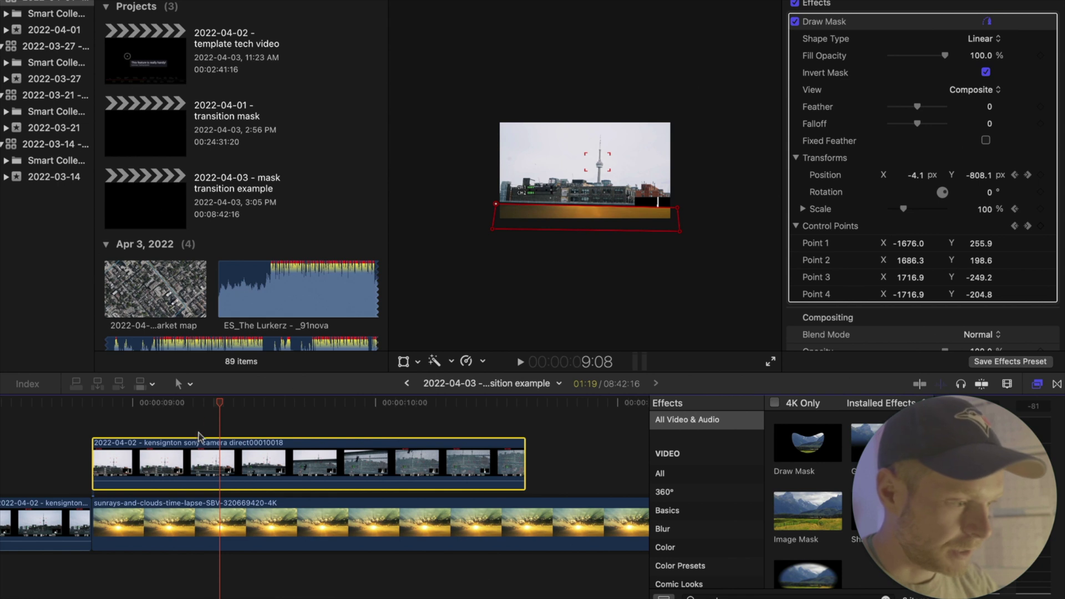
drag(219, 394, 207, 398)
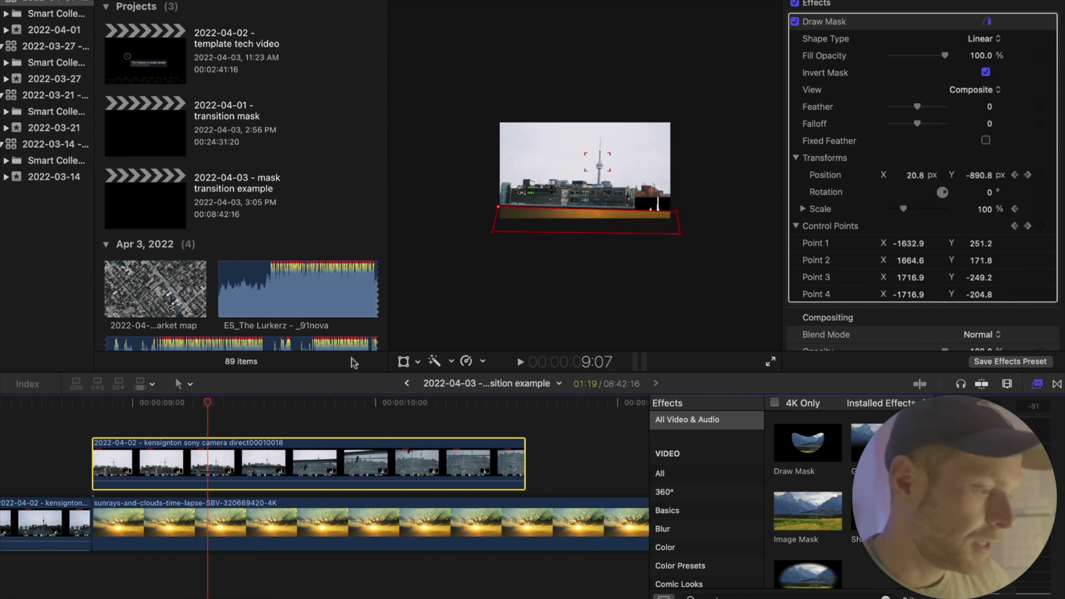
drag(95, 447, 164, 440)
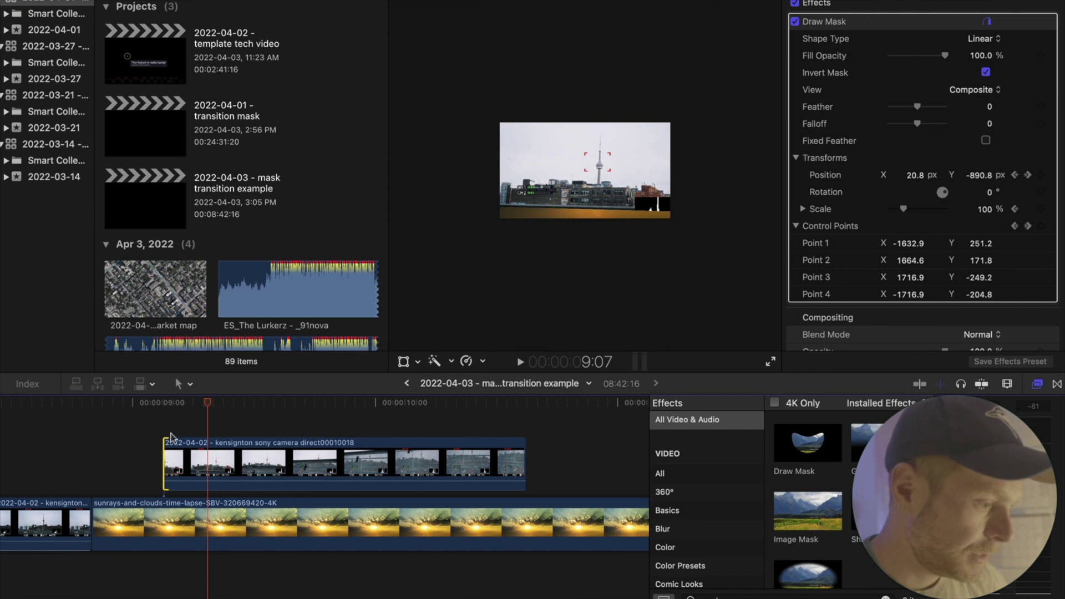
drag(204, 398, 168, 420)
Step: Zoom out, move to the blue-wall Kensington clip at 15:13, and apply Draw Mask to it
key(super+minus)
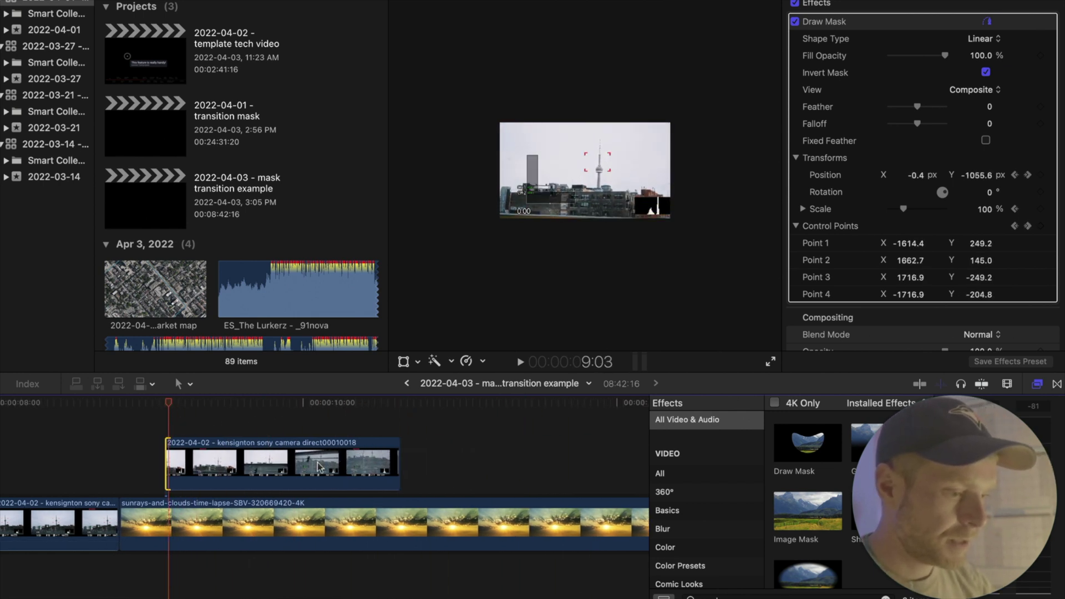
key(super+minus)
scroll(317, 461, right, 10)
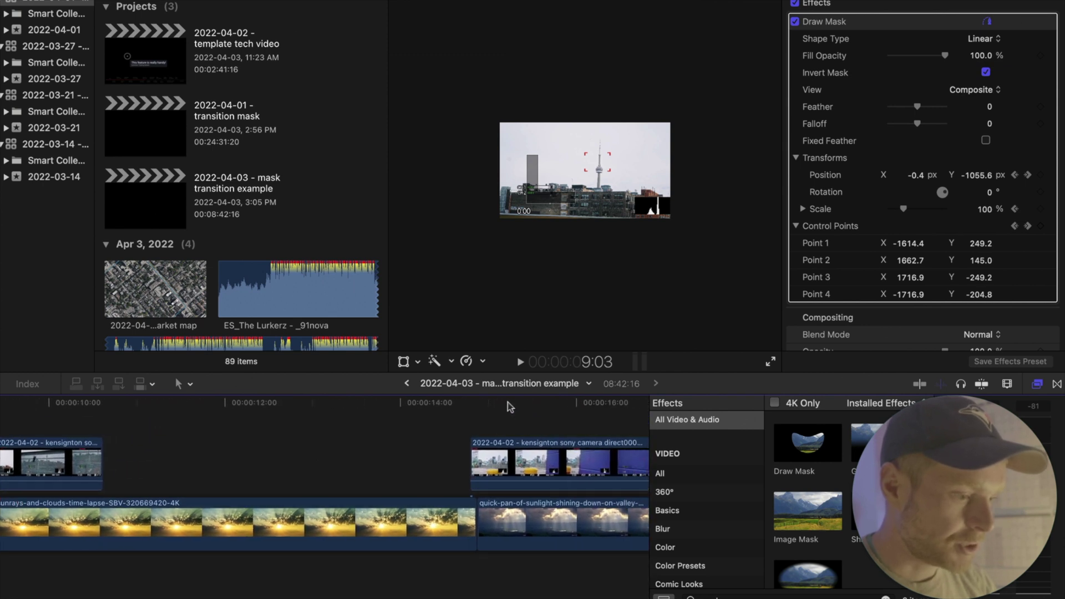
drag(507, 408, 540, 400)
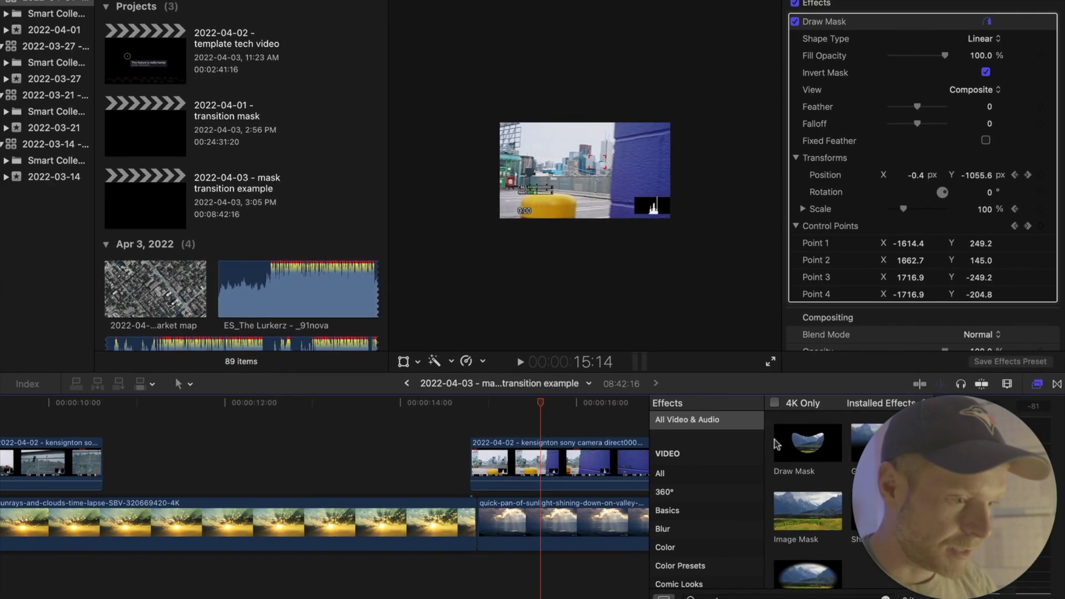
mouse_move(775, 440)
mouse_down()
mouse_move(564, 457)
mouse_move(538, 478)
mouse_move(538, 468)
mouse_up()
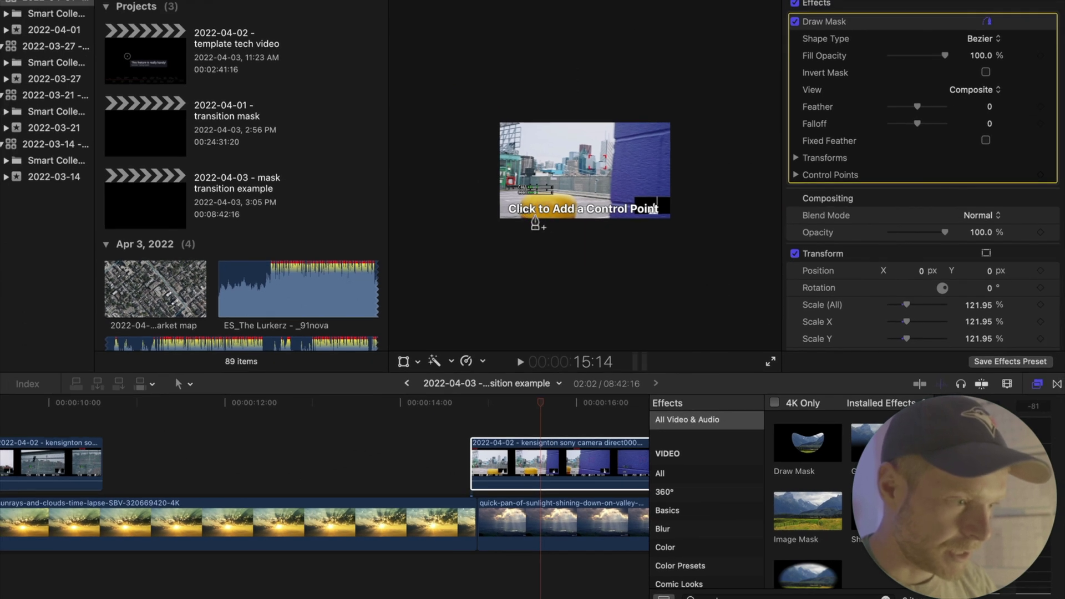
Step: Draw a closed, inverted mask along the blue wall at 15:14 and keyframe its control points
click(631, 228)
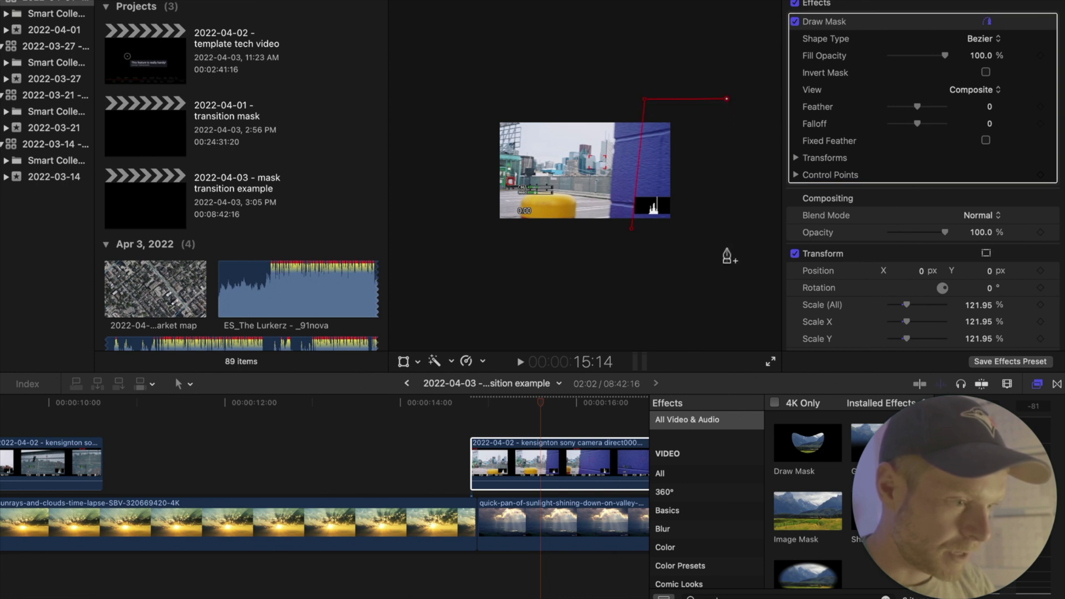
key(c)
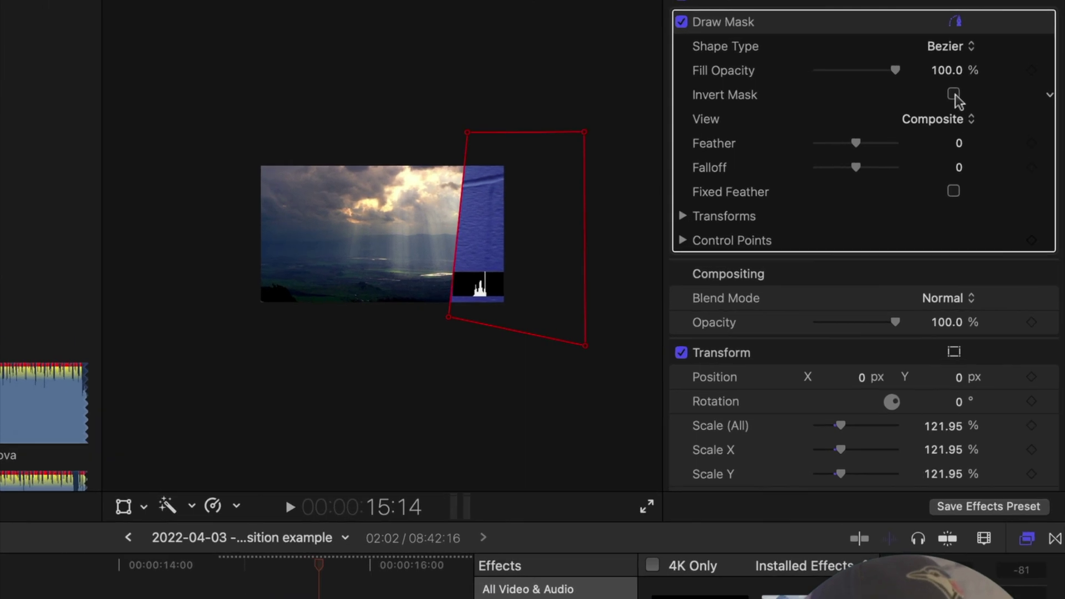
click(985, 72)
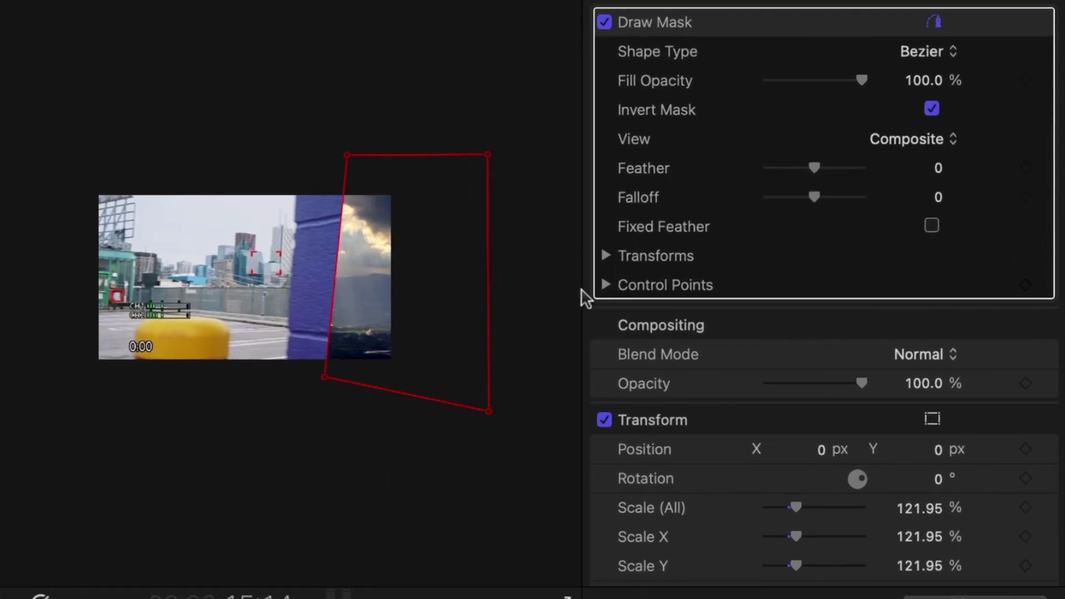
click(606, 285)
click(606, 255)
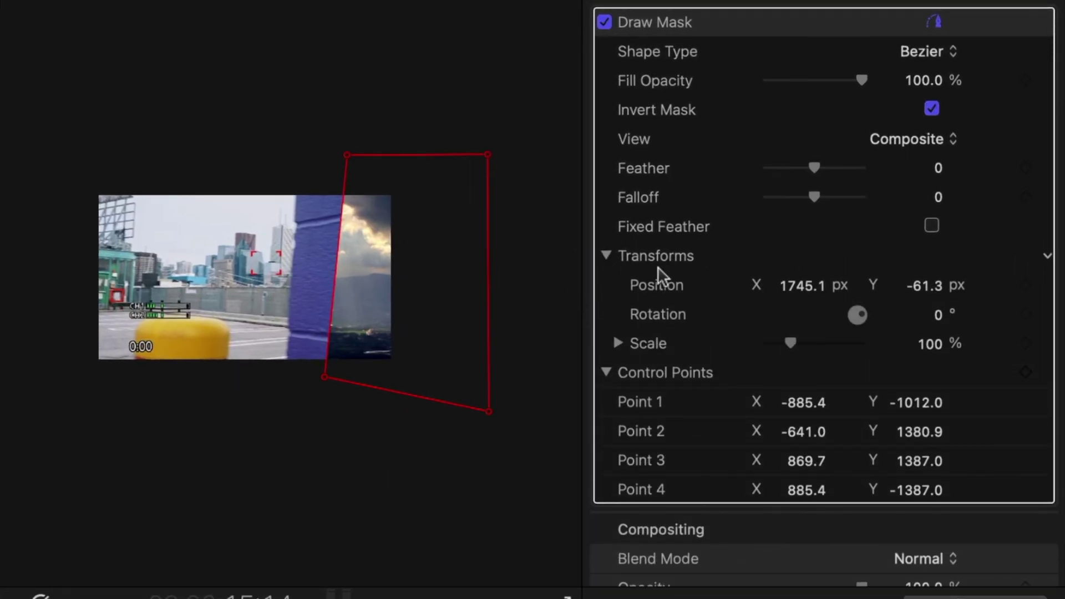
click(1026, 372)
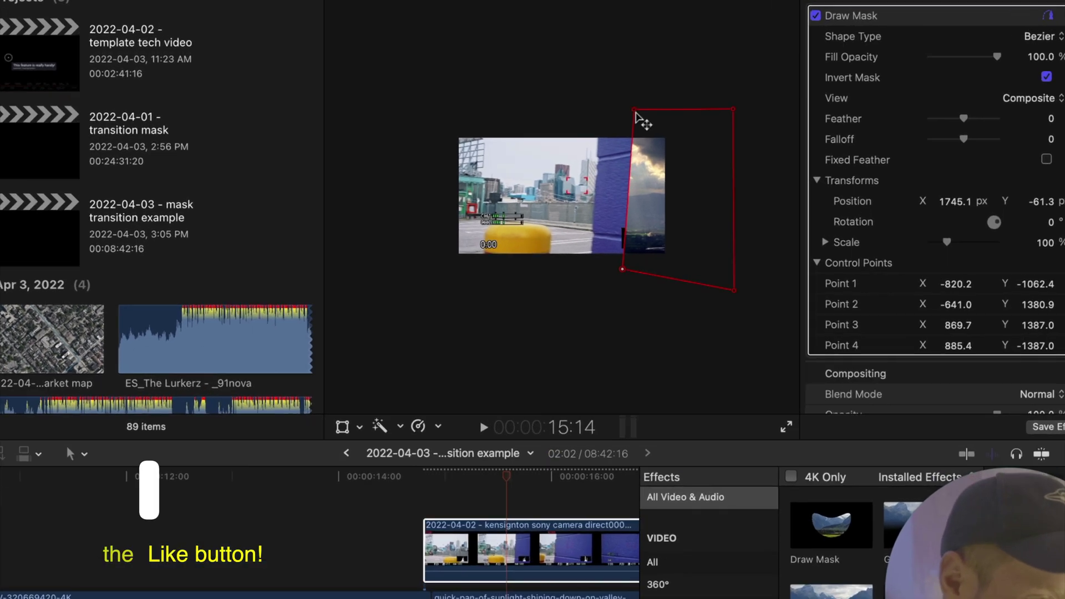
key(Left)
key(Left)
key(Left)
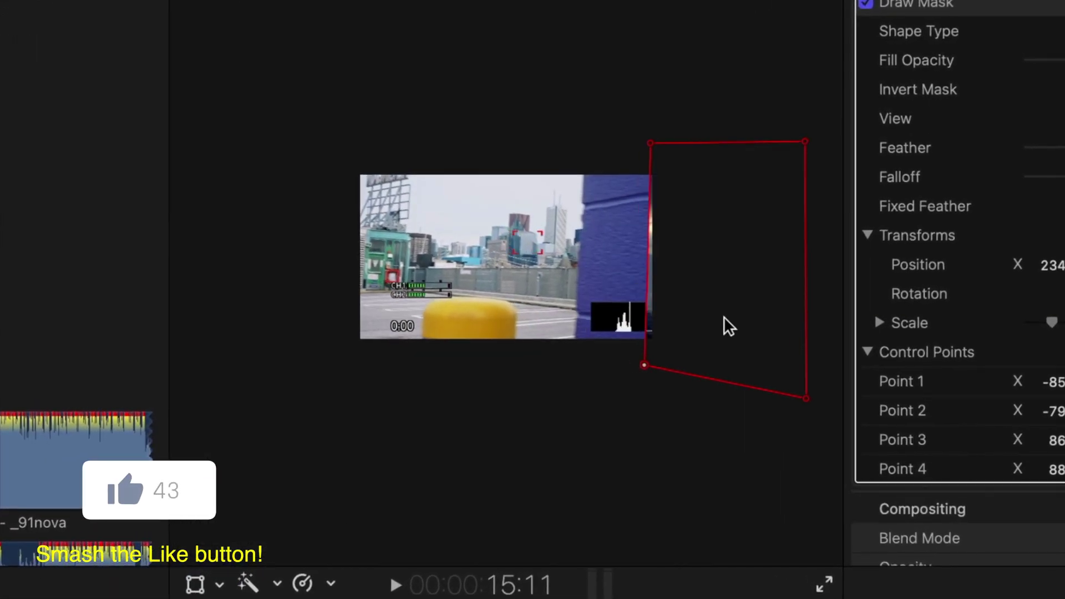
key(Right)
key(Right)
key(Right)
key(Right)
key(Right)
key(Right)
key(Right)
key(Right)
key(Right)
key(Right)
key(Right)
key(Right)
key(Right)
key(Right)
key(Right)
key(Right)
key(Right)
key(Right)
key(Right)
key(Right)
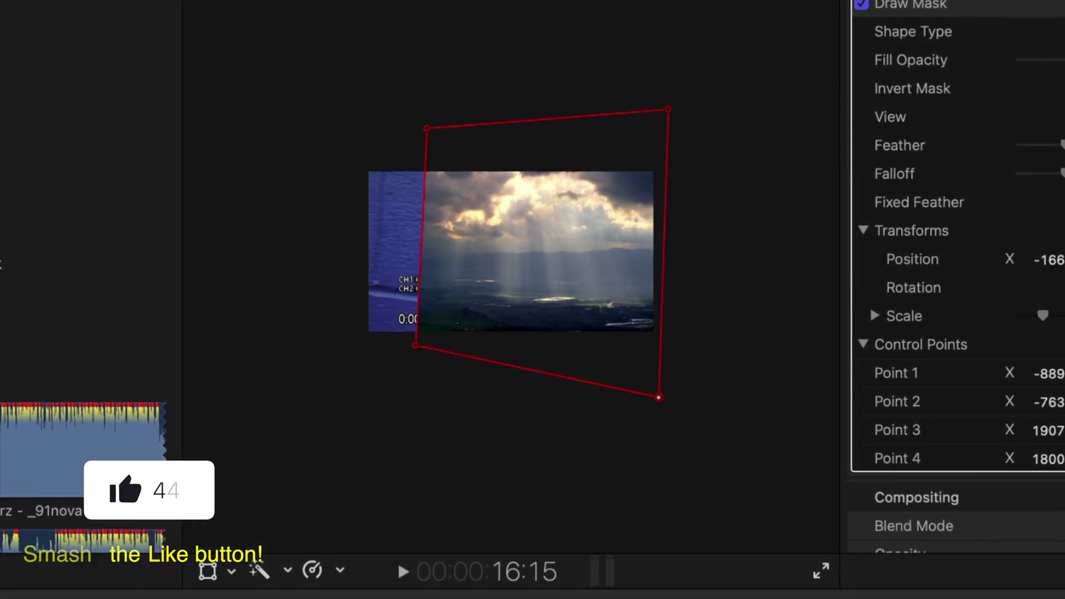
key(Right)
key(Right)
key(Right)
key(Right)
key(Right)
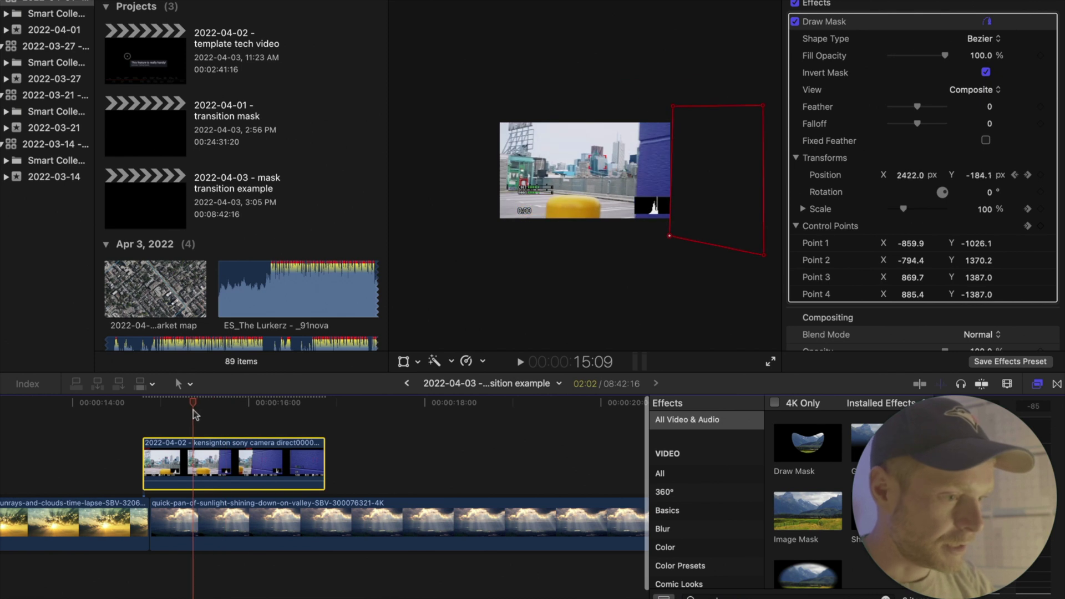
drag(193, 410, 152, 416)
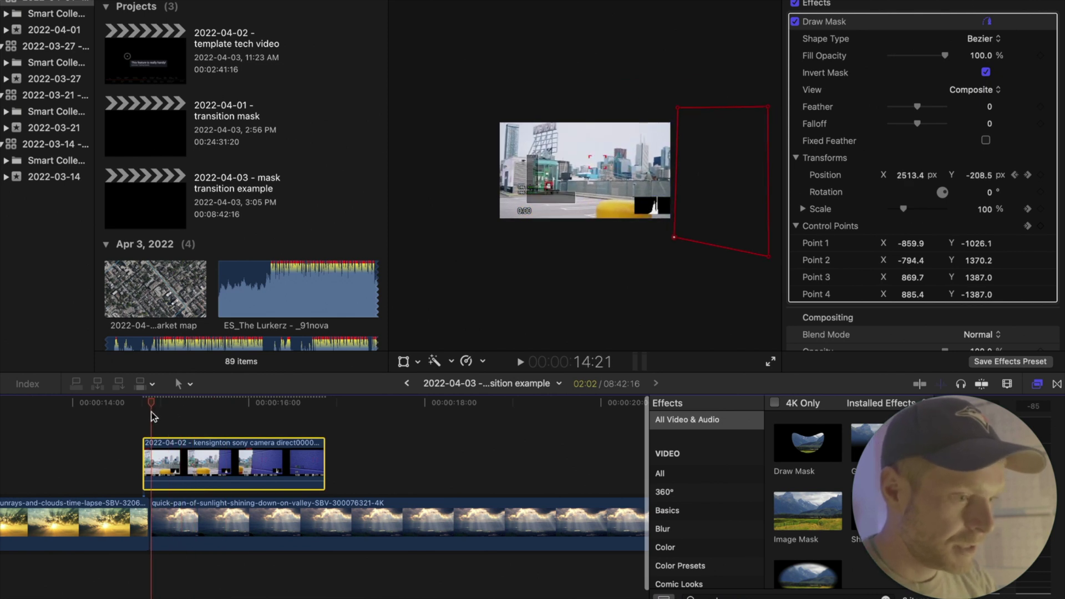
scroll(152, 416, right, 3)
scroll(153, 416, down, 1)
click(651, 307)
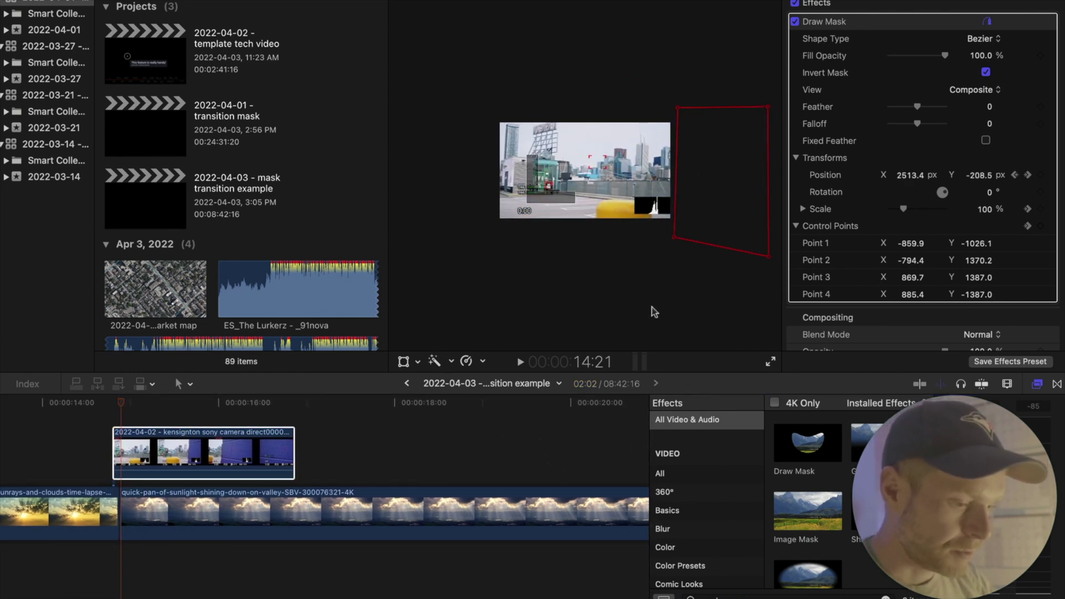
key(super+equal)
key(space)
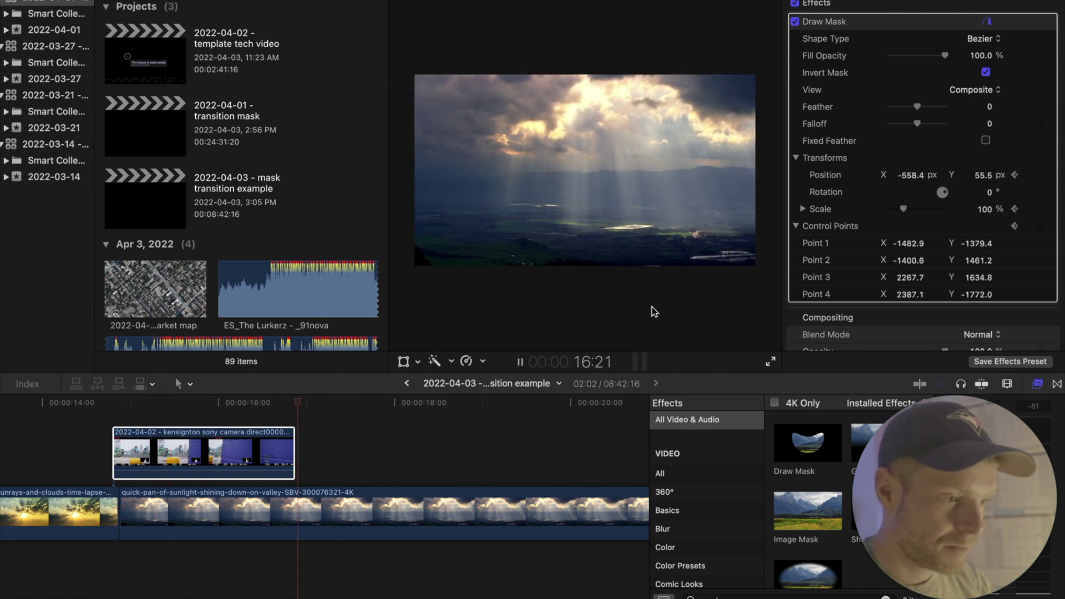
key(space)
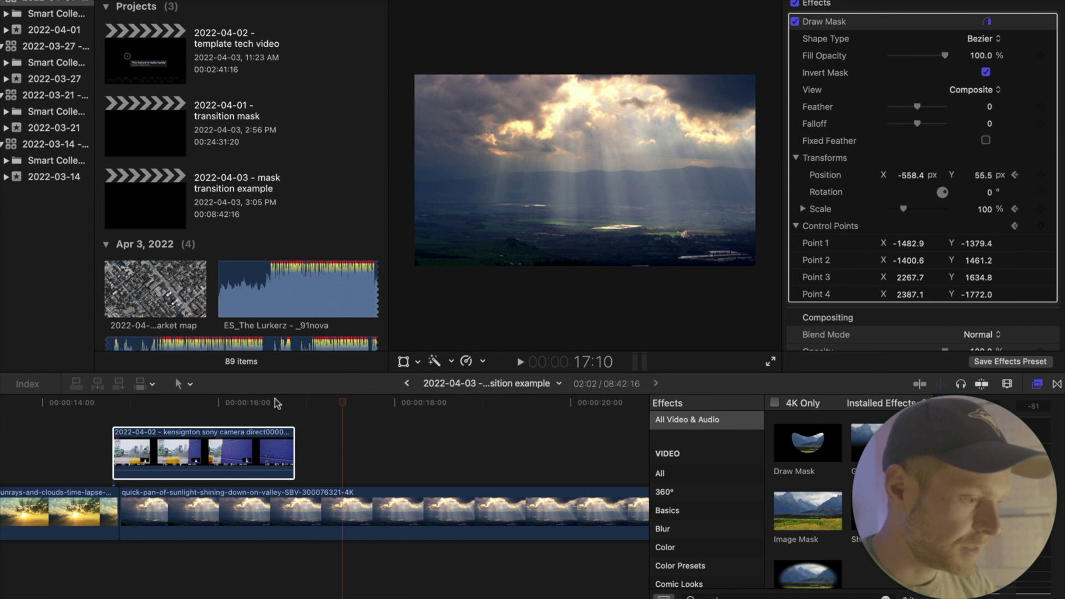
drag(275, 398, 182, 401)
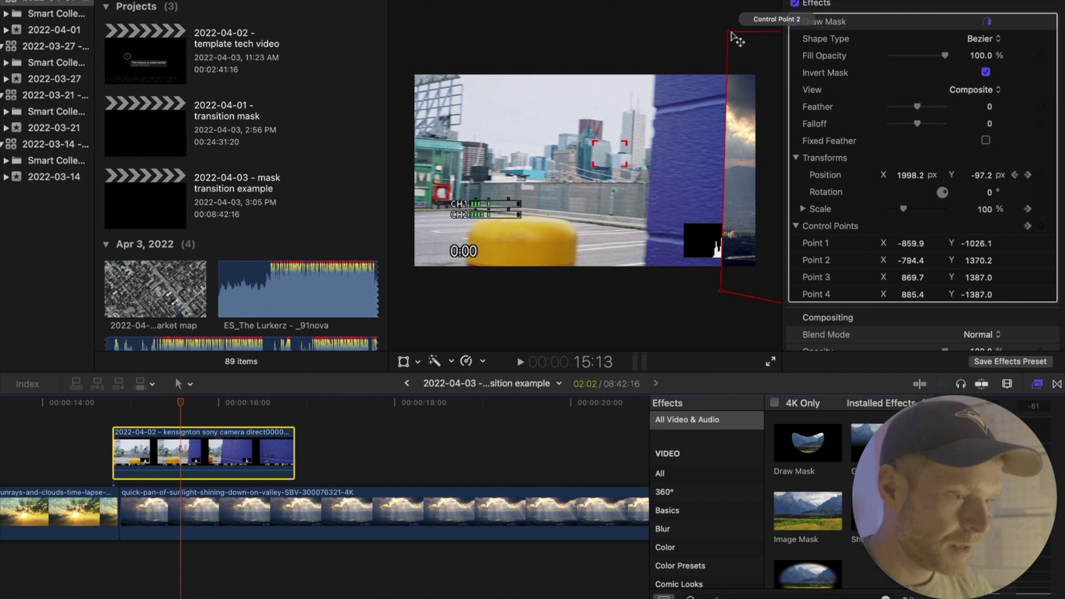
Step: Nudge the blue-wall mask's top corner right, then play the skyline-to-sunset transition from 9:07
drag(728, 33, 733, 33)
scroll(108, 435, left, 10)
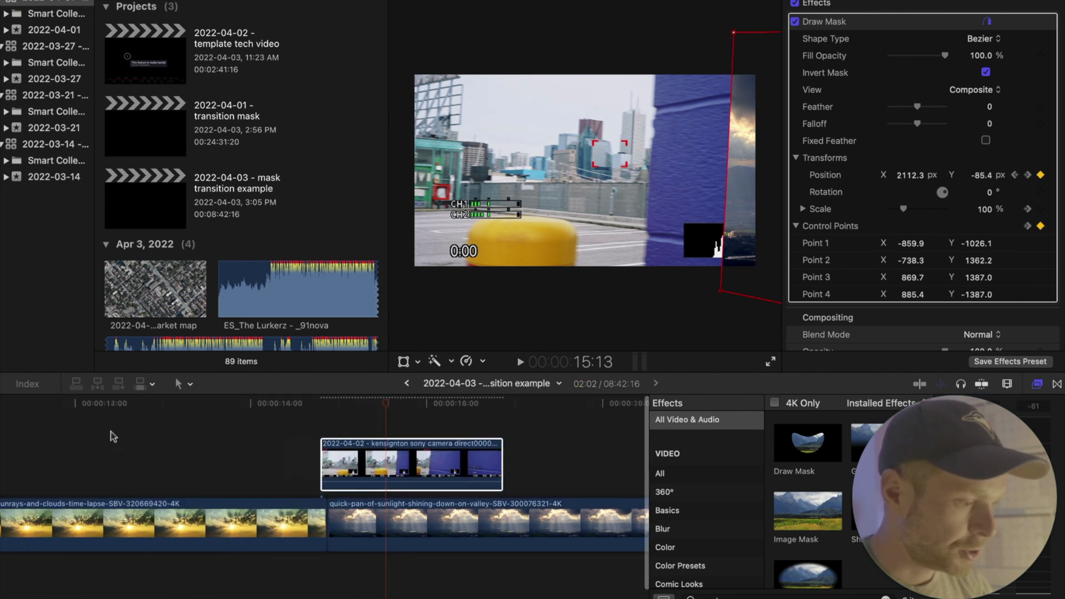
click(104, 400)
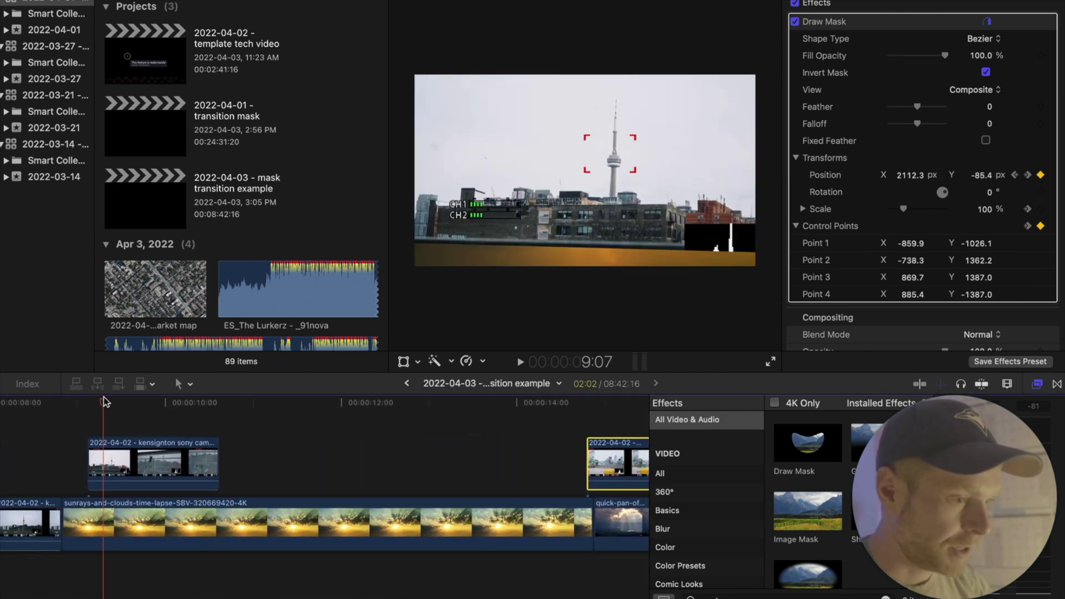
key(space)
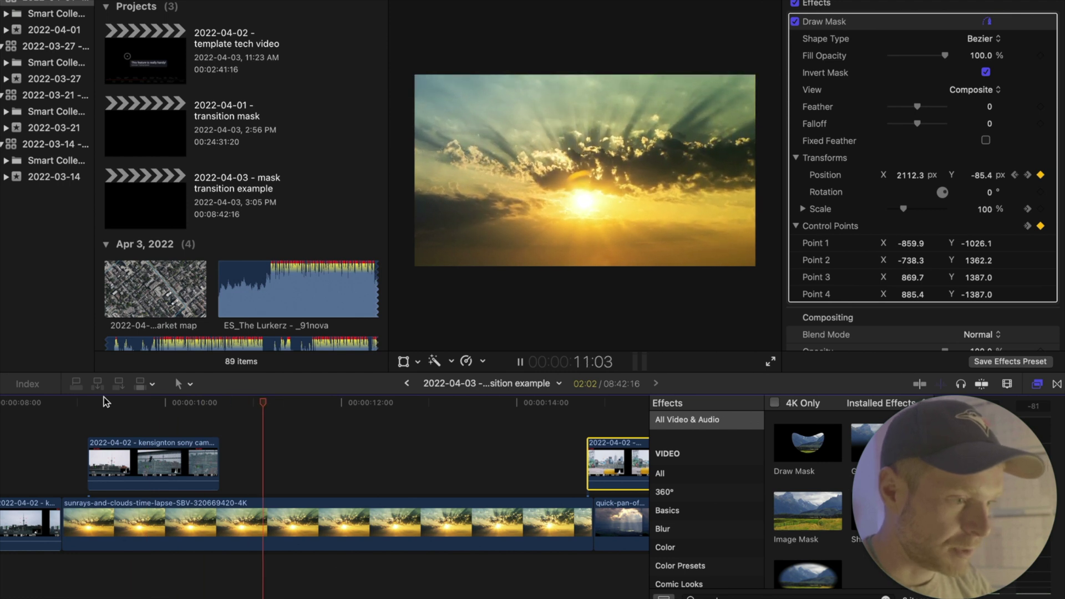